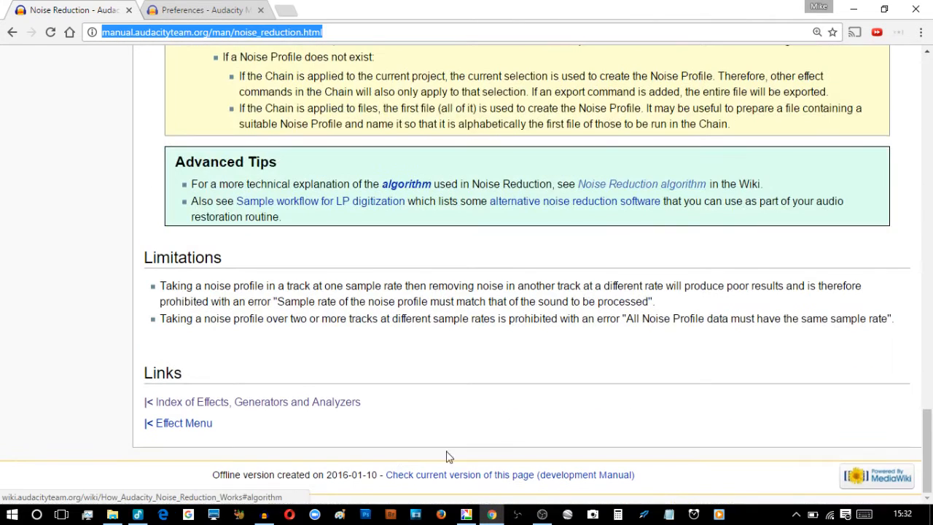
Highlight the 2016-01-10 footer date, then switch to the 'Preferences - Audacity Manual' tab
drag(327, 476, 378, 477)
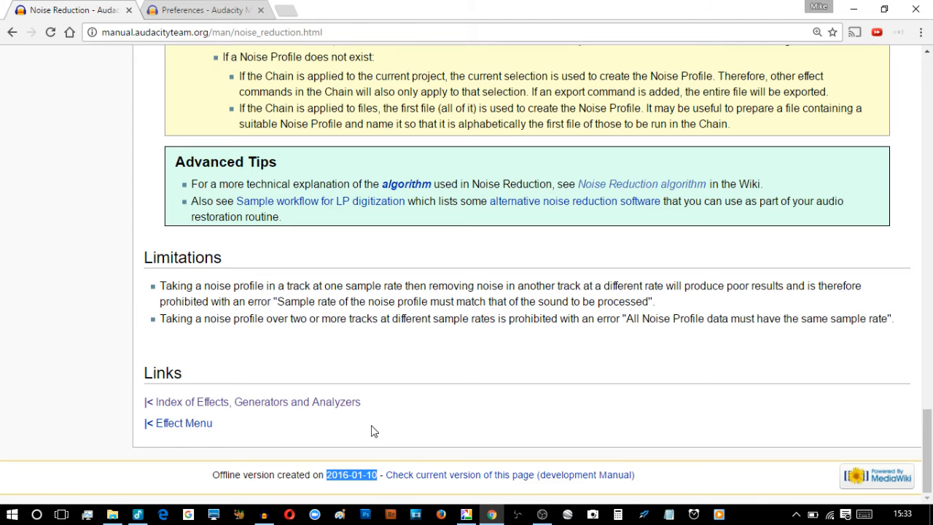
click(195, 7)
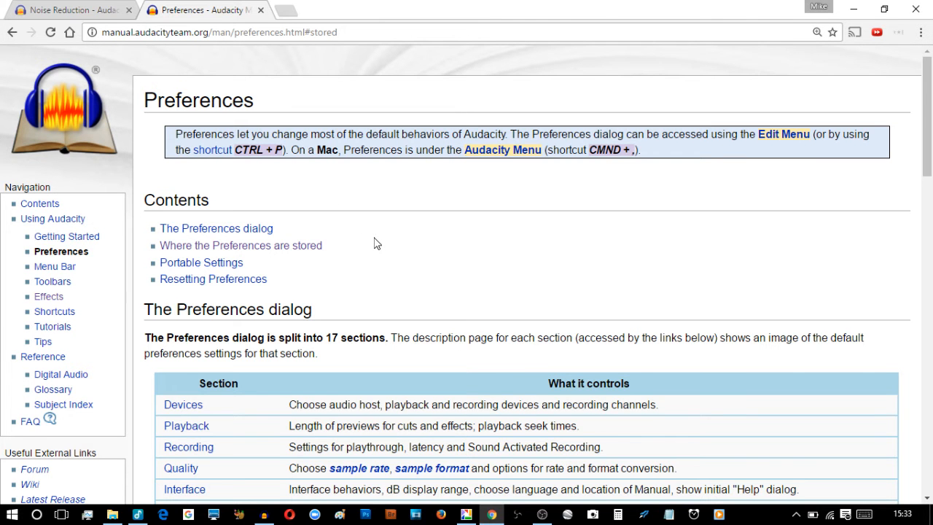
Highlight the Windows preferences folder path and the audacity.cfg file name, then minimize Chrome
scroll(377, 243, down, 4)
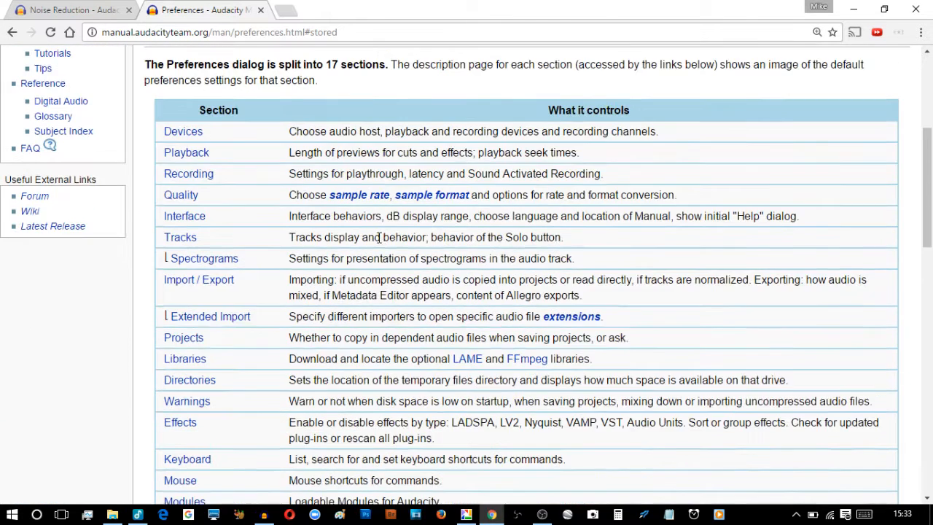
scroll(379, 237, down, 6)
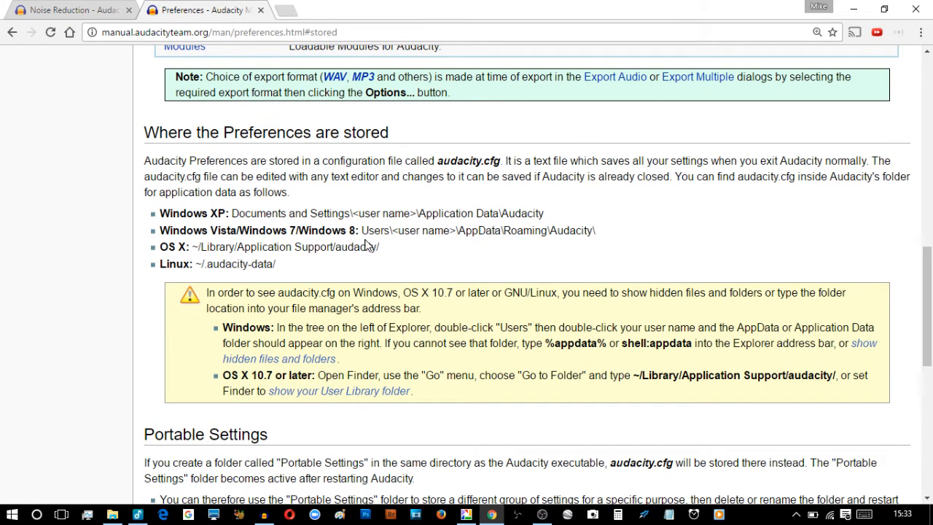
drag(368, 230, 613, 235)
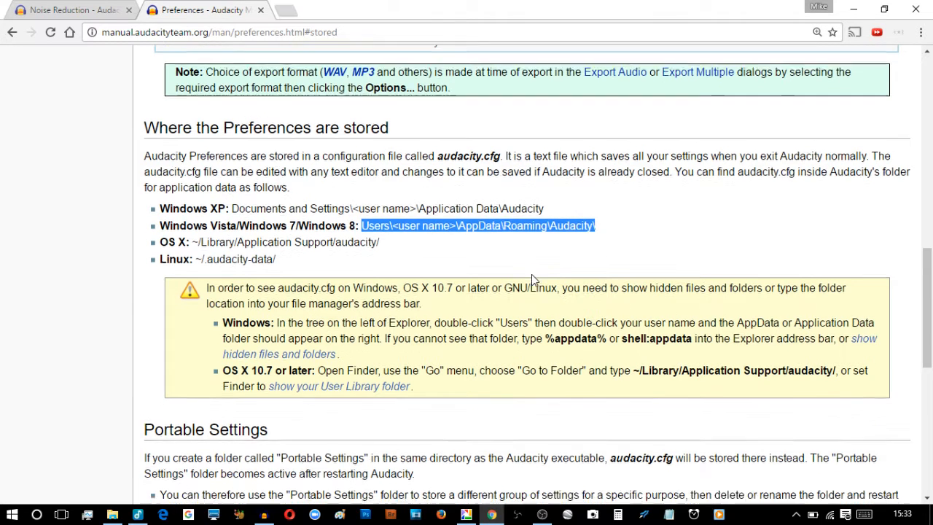
scroll(531, 275, down, 4)
scroll(532, 280, down, 3)
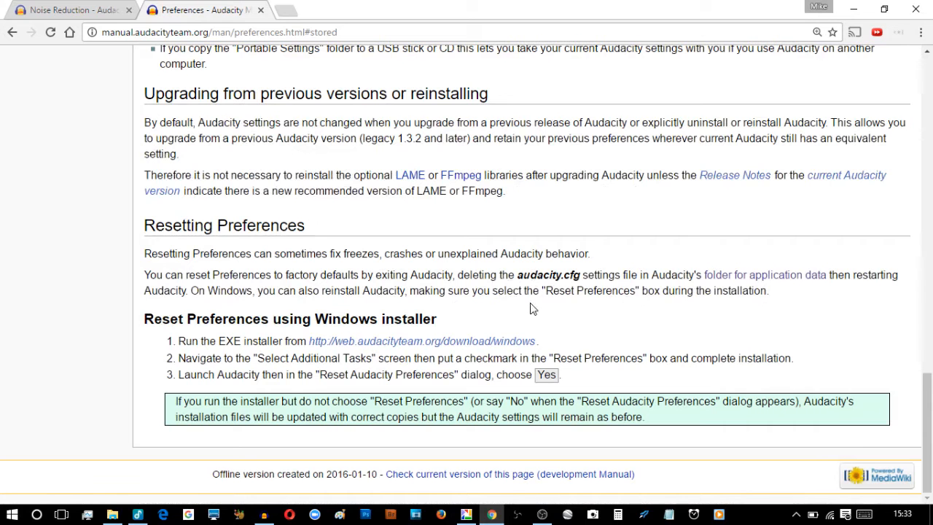
drag(518, 274, 588, 276)
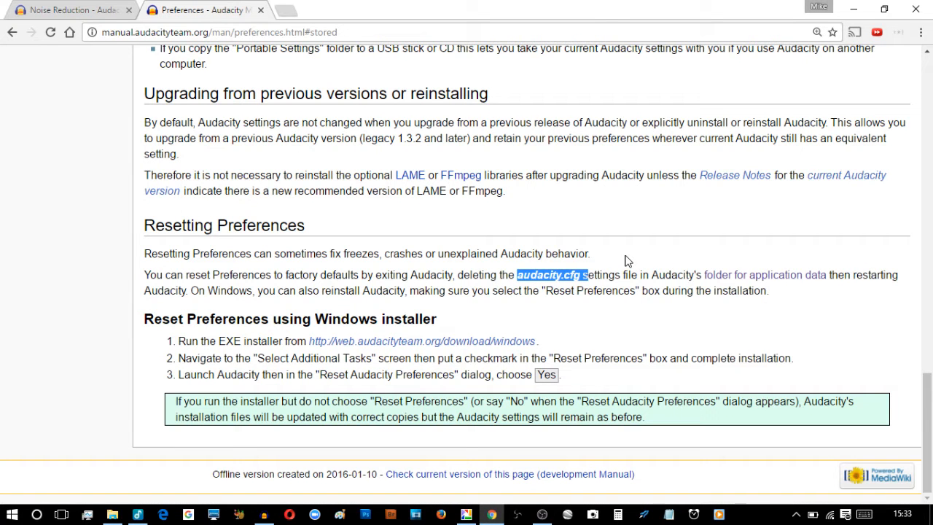
click(853, 14)
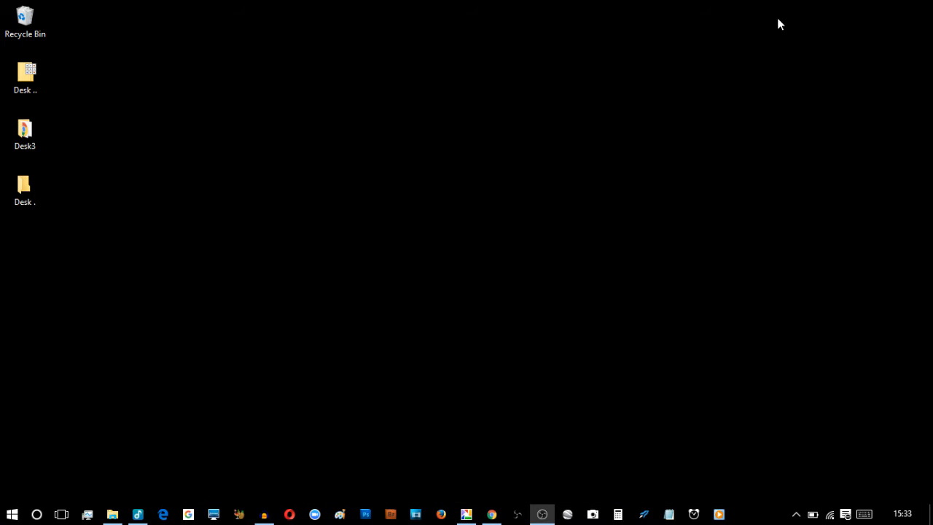
Bring up the inside_outside project and select about 3.1–14.1 s of the outside track
click(264, 514)
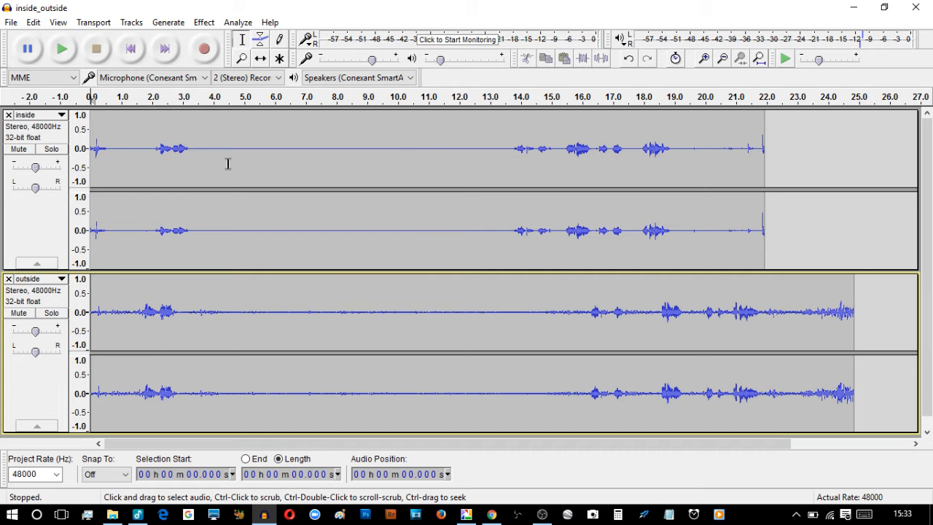
drag(156, 149, 487, 150)
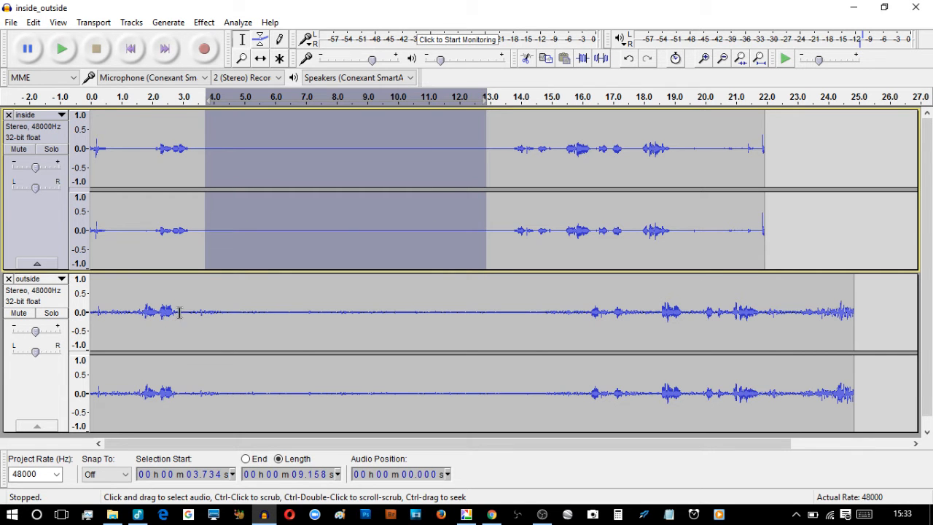
click(46, 378)
drag(185, 307, 523, 317)
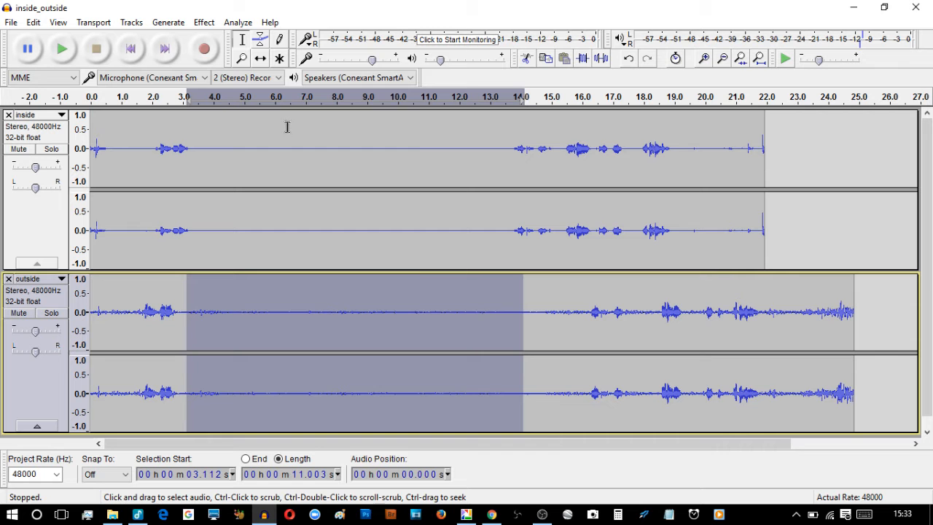
click(206, 23)
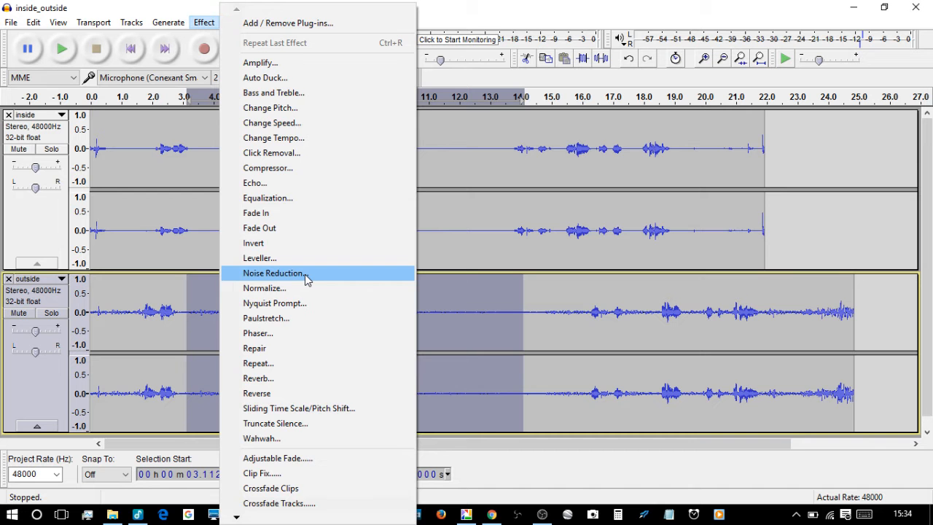
Mute outside and play inside from the start, then mute inside and unmute outside
click(45, 232)
click(45, 231)
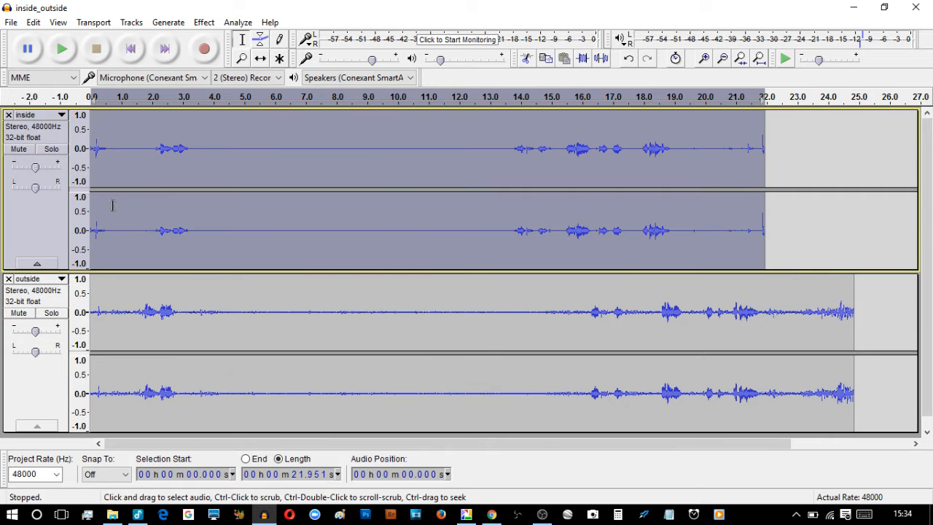
click(22, 314)
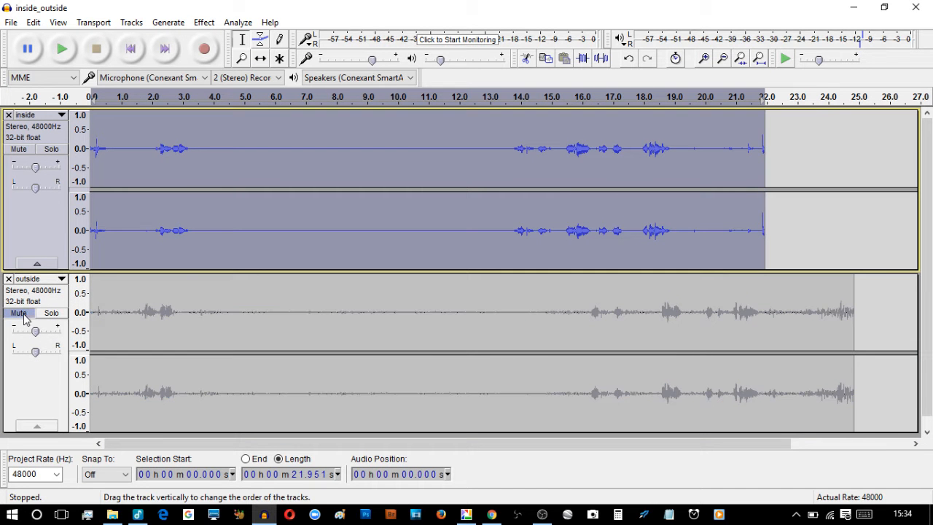
click(106, 171)
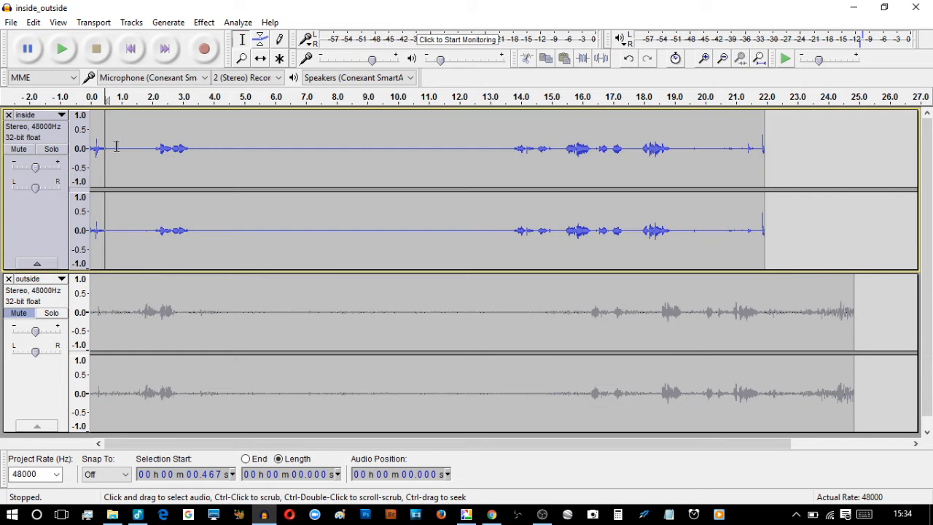
click(130, 49)
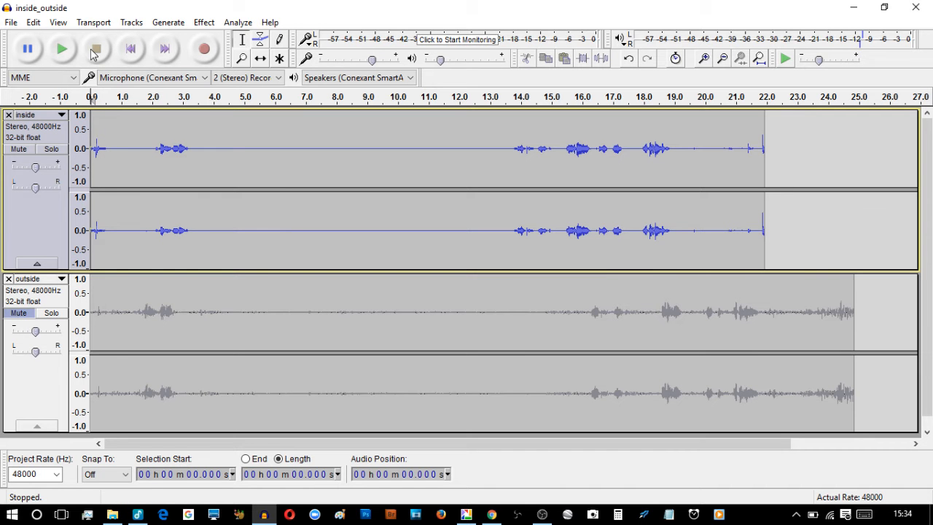
click(66, 49)
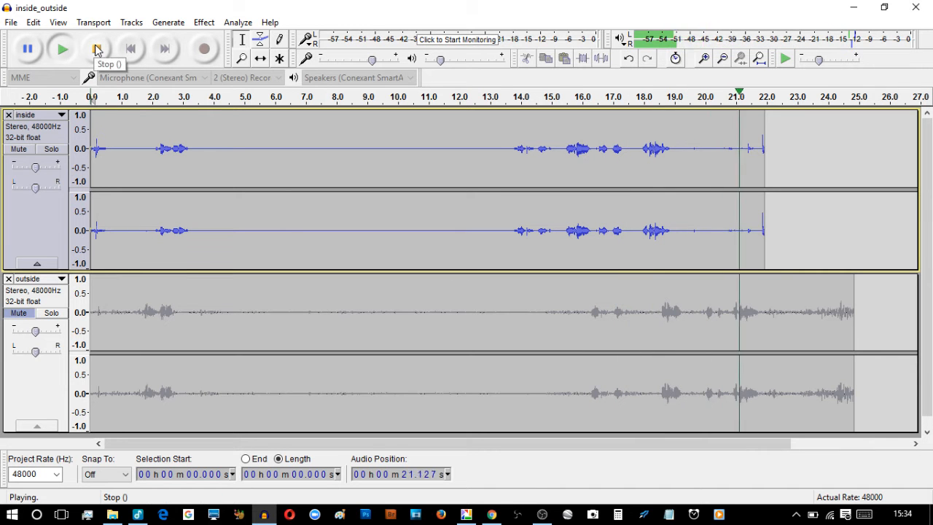
click(97, 49)
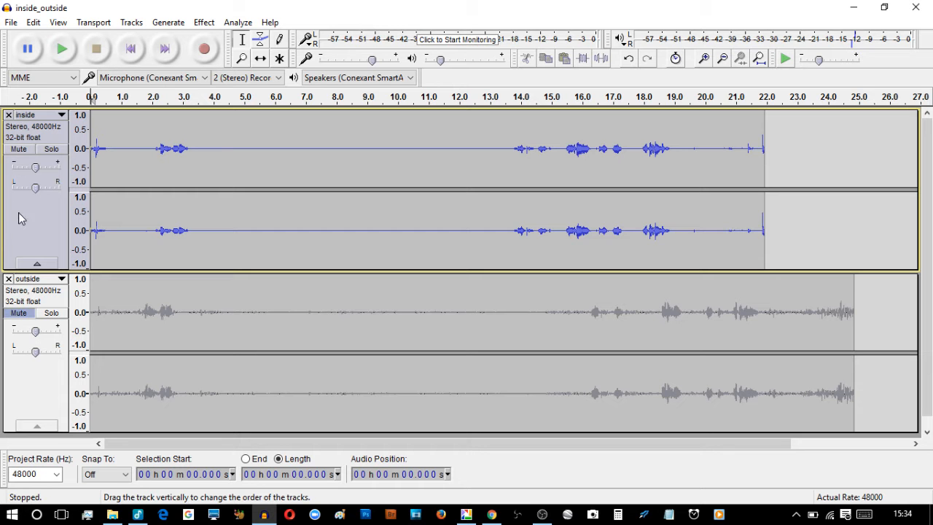
click(18, 149)
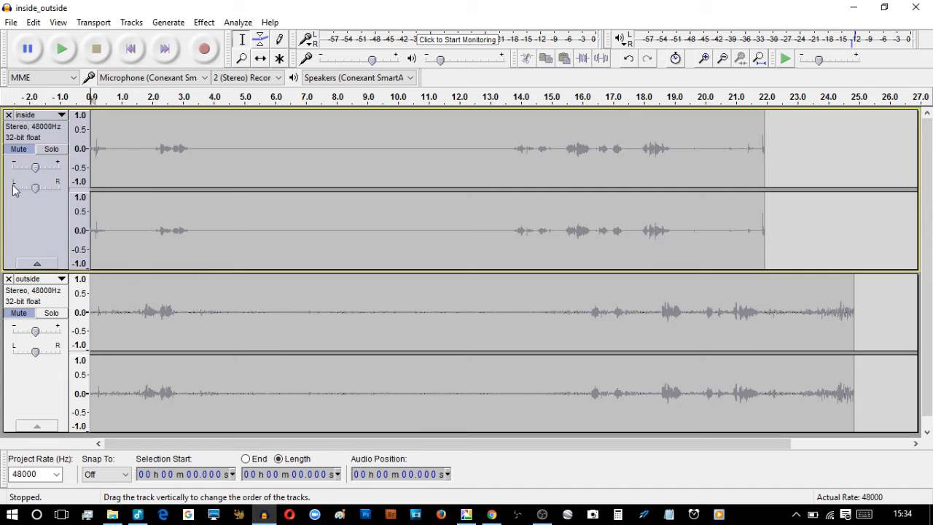
click(16, 313)
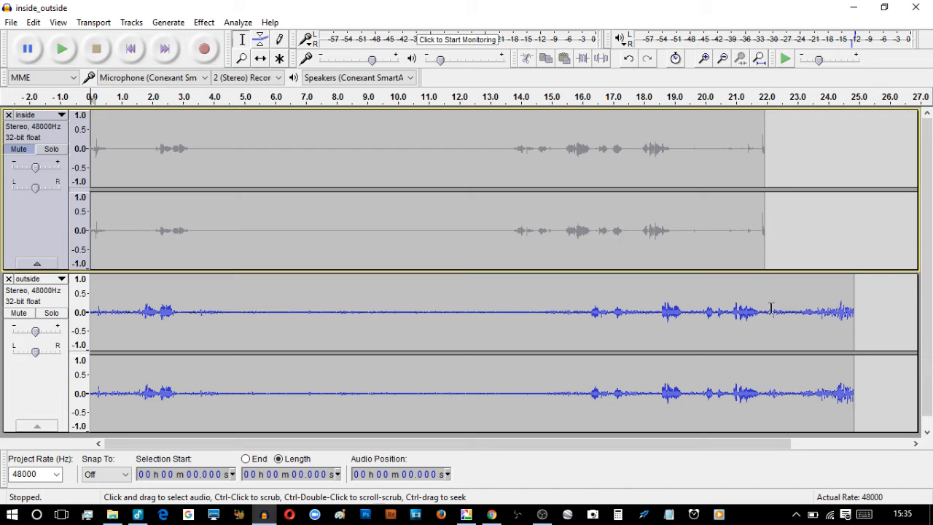
Play outside from the start, then mute outside, unmute inside, and leave the cursor at 3.957 s
drag(772, 310, 854, 312)
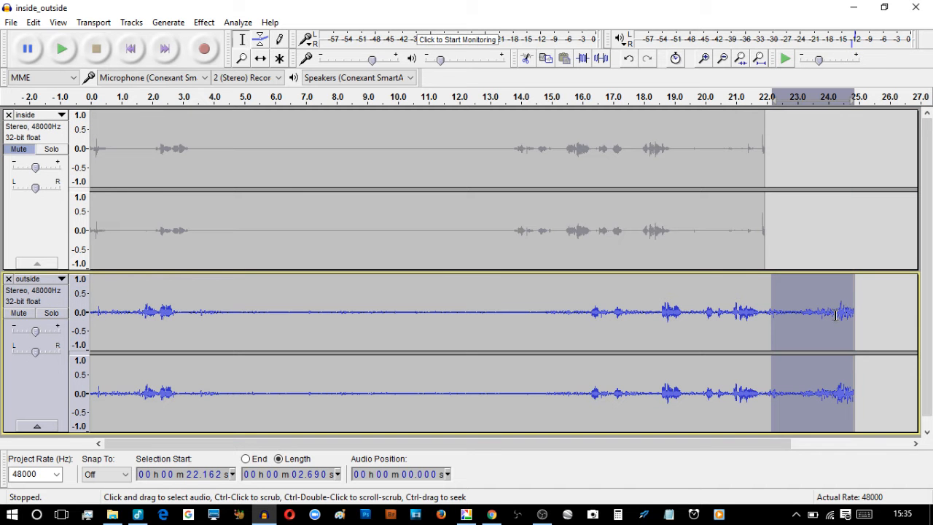
click(131, 49)
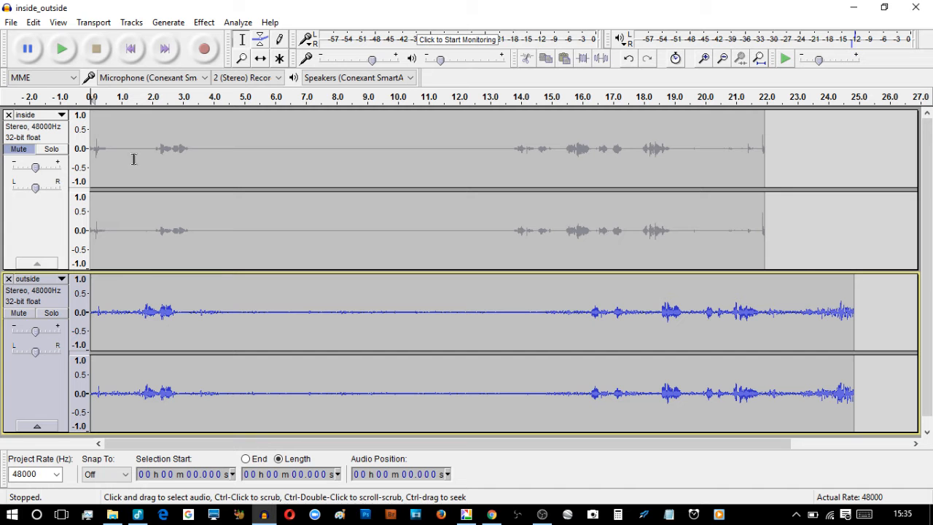
click(62, 51)
click(40, 226)
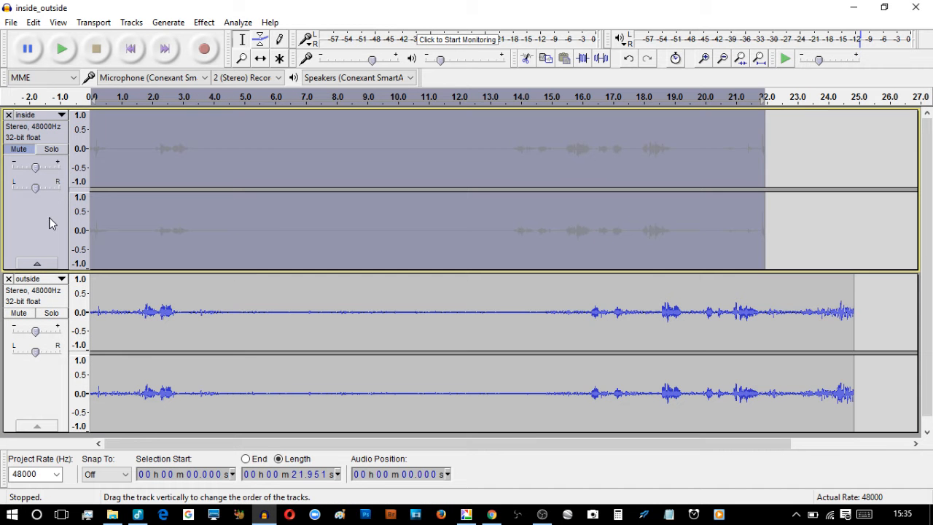
click(29, 314)
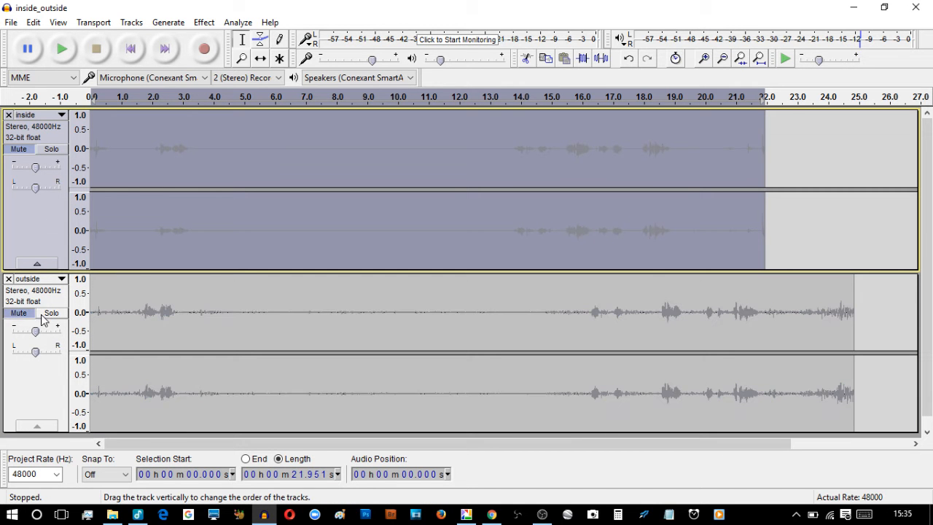
click(18, 150)
click(212, 166)
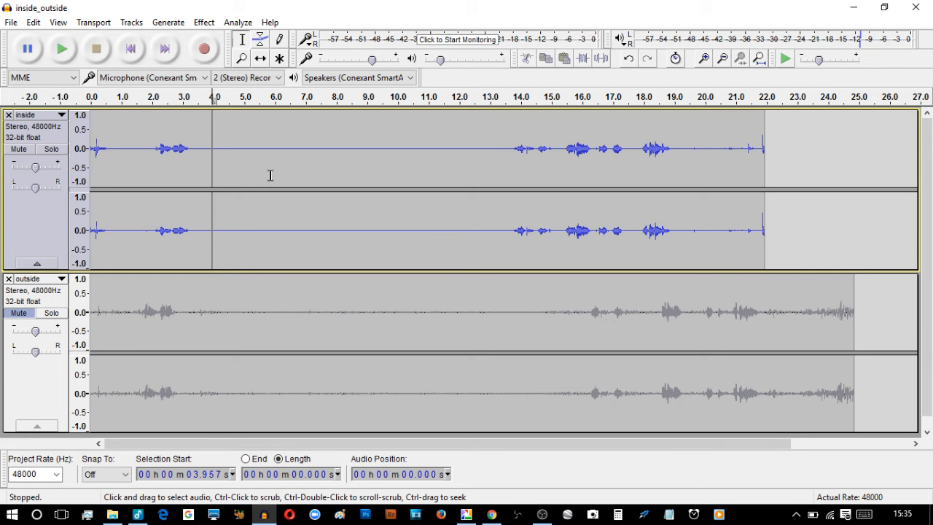
Select about 4–12 s of the inside track and open Noise Reduction, cancelling without applying
drag(215, 159, 459, 163)
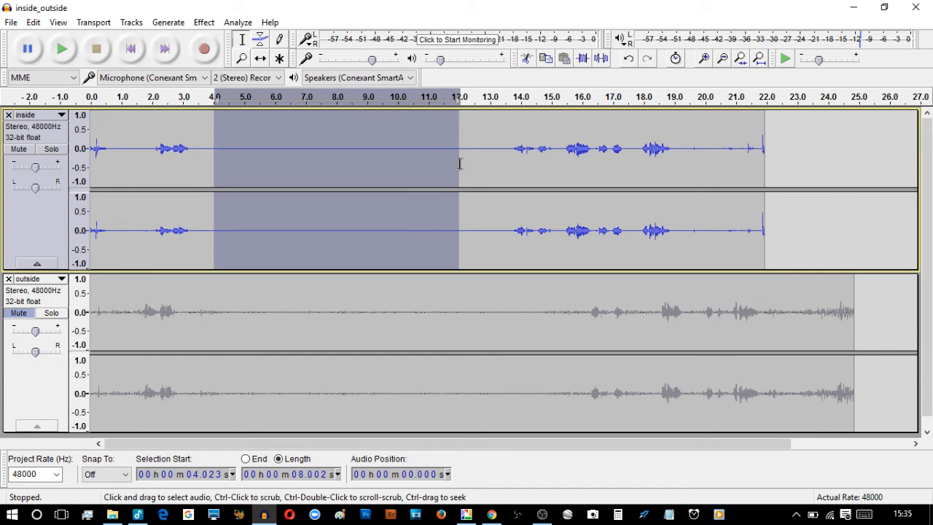
click(204, 21)
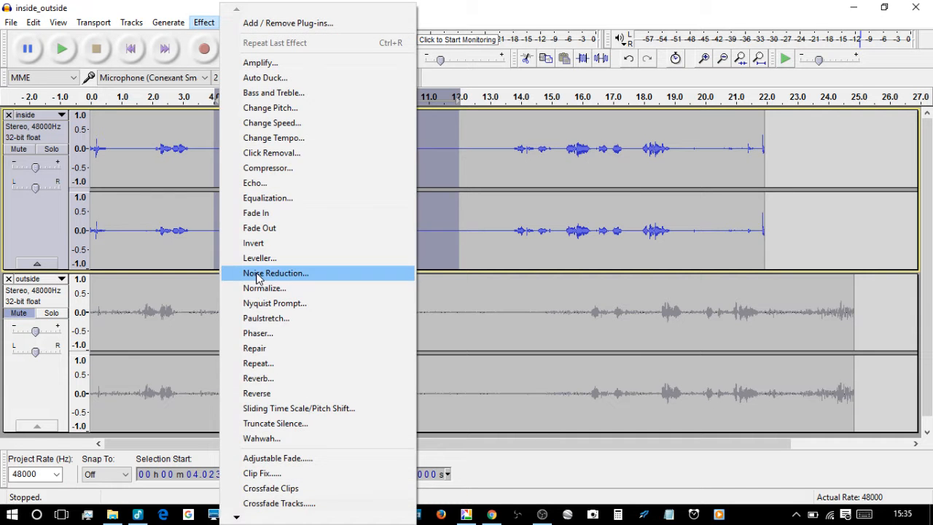
click(259, 275)
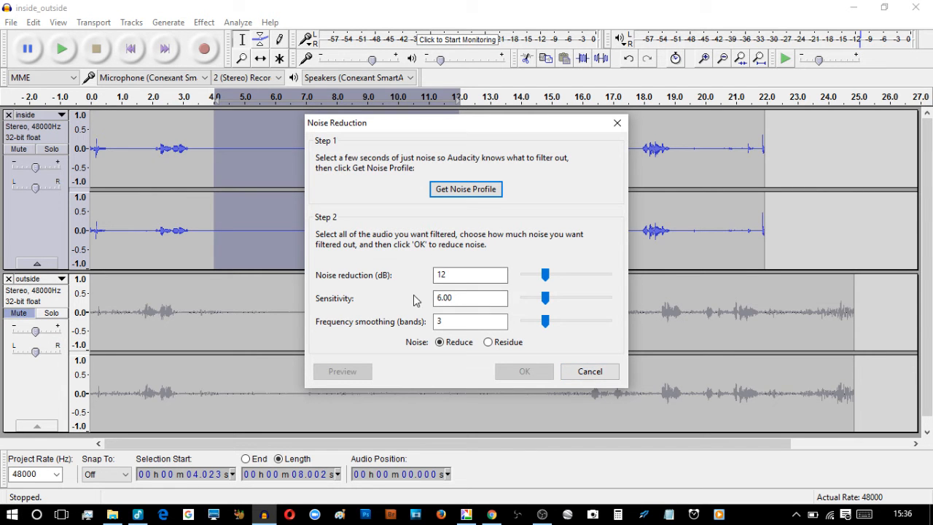
click(583, 376)
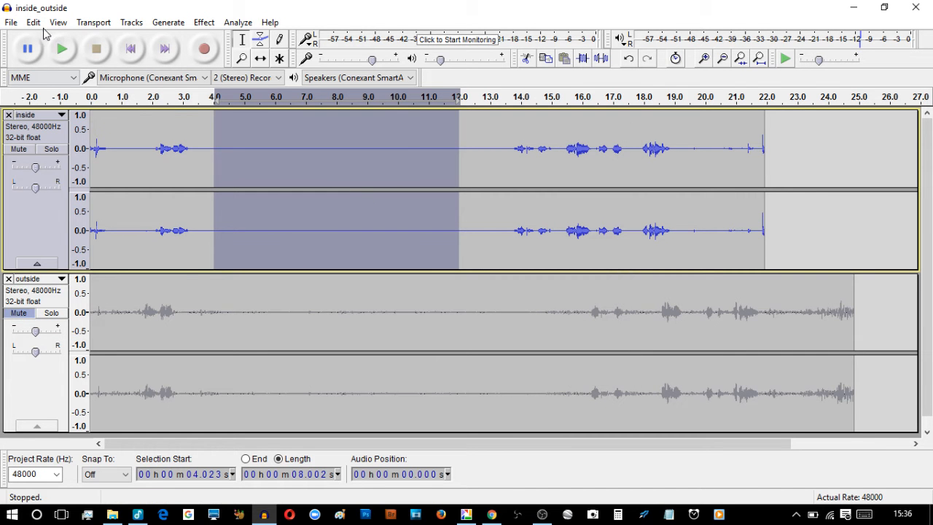
Select all audio with Edit > Select > All, then select only the inside track
click(34, 23)
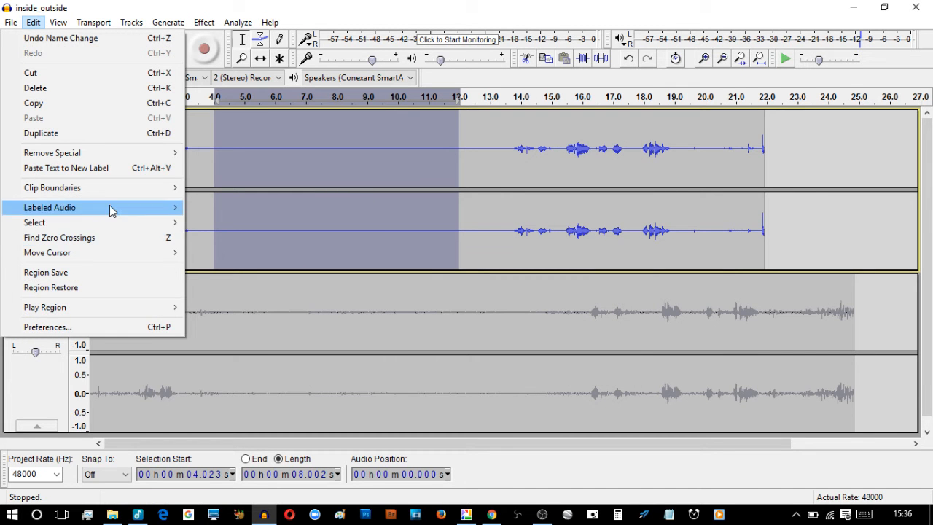
mouse_move(113, 224)
click(216, 226)
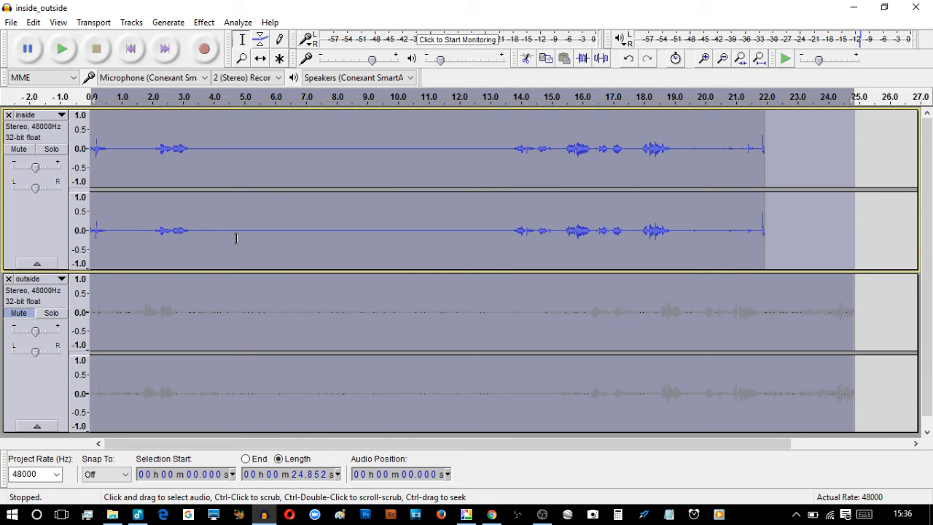
click(58, 230)
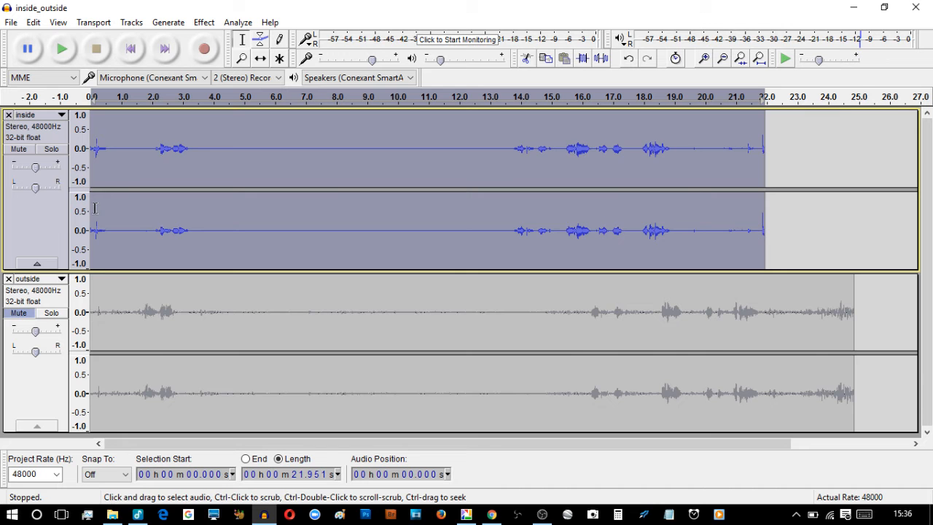
Remove the inside track, make the outside waveform taller, and unmute outside
click(8, 115)
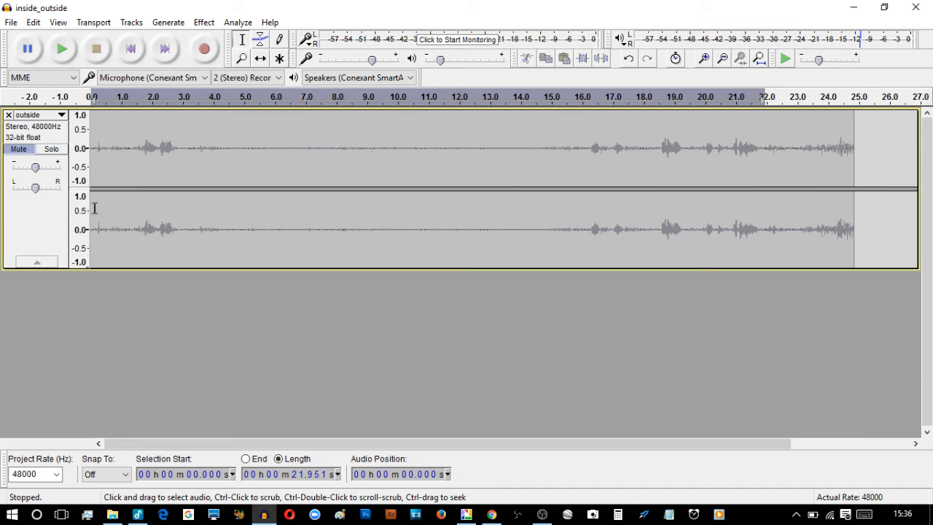
click(29, 216)
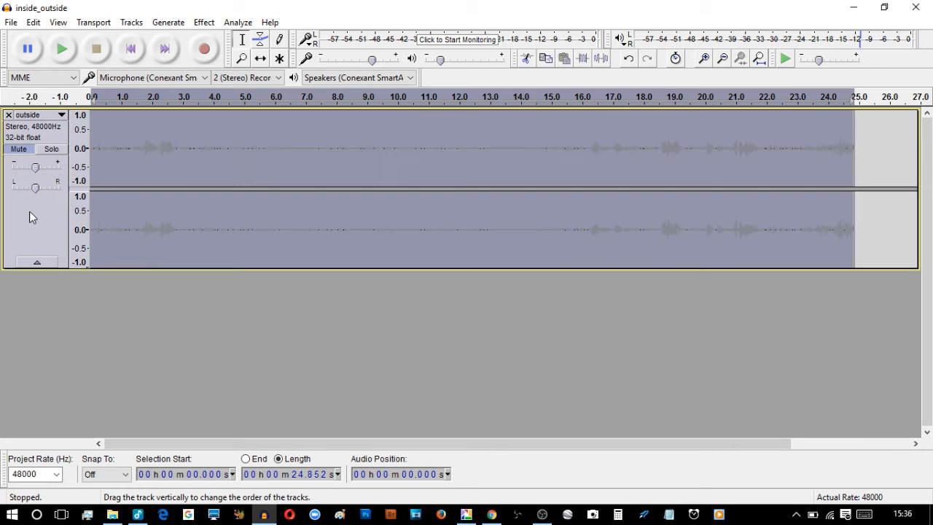
click(152, 181)
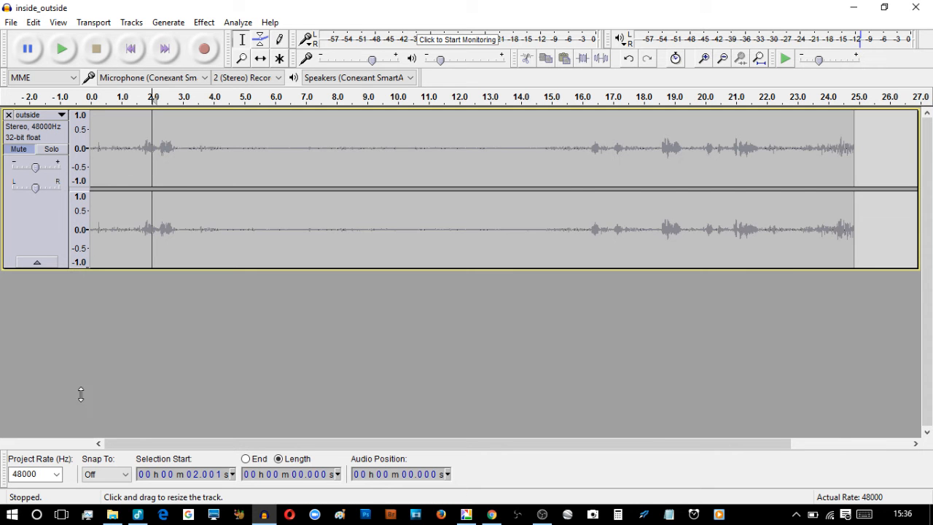
drag(81, 394, 81, 406)
click(17, 149)
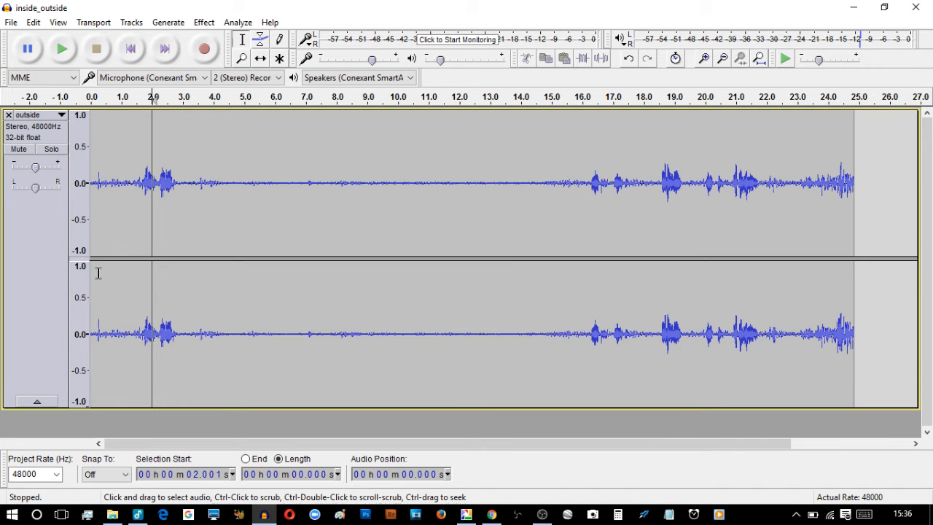
Play outside from about 0.6 s, then select its quiet stretch from 3.5 s to 15.7 s
click(109, 181)
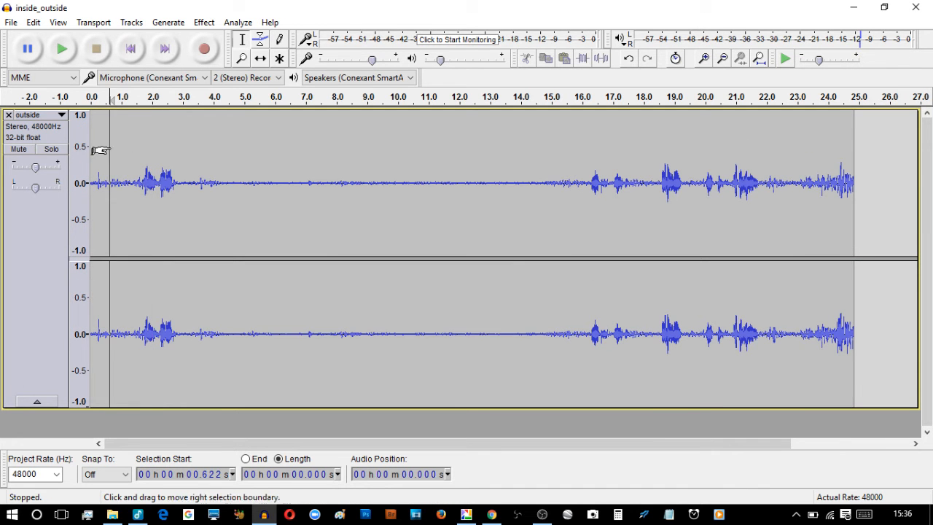
click(63, 51)
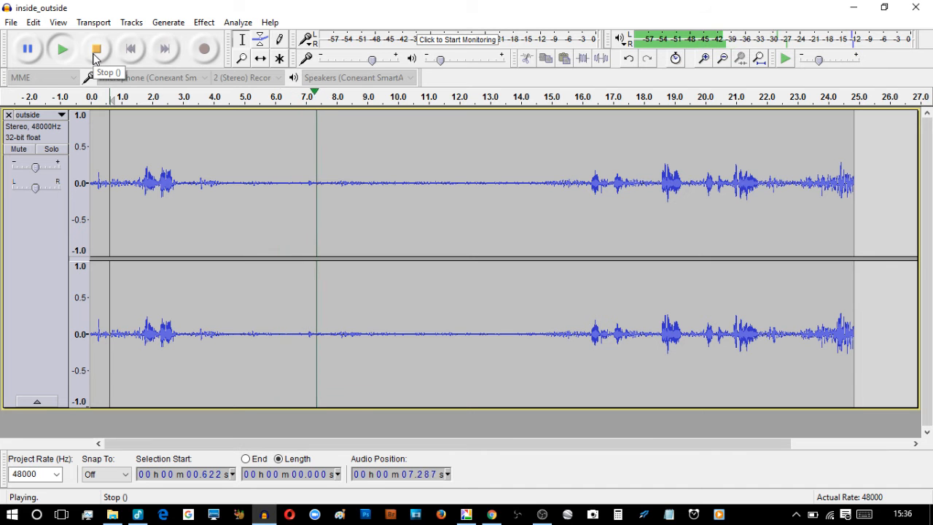
click(95, 55)
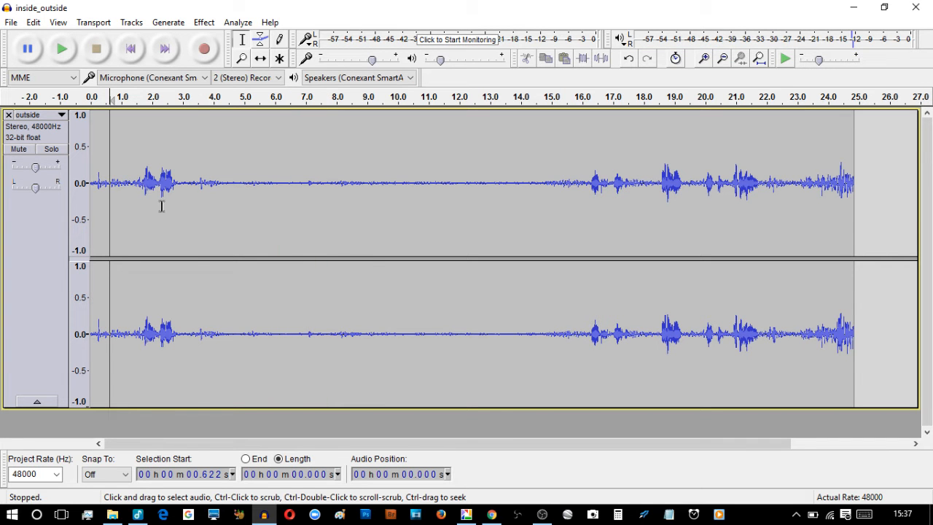
drag(199, 184, 572, 188)
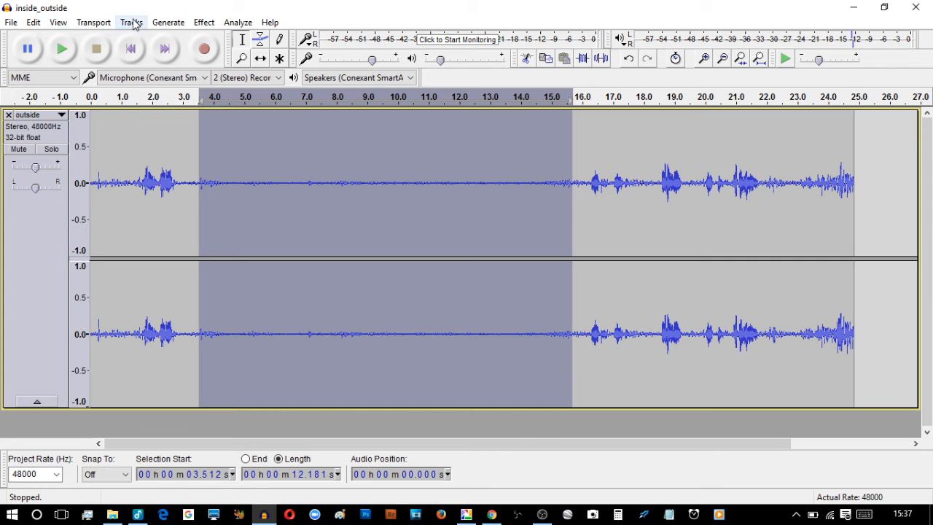
Capture a noise profile from the selected quiet stretch with Noise Reduction's Get Noise Profile
click(201, 23)
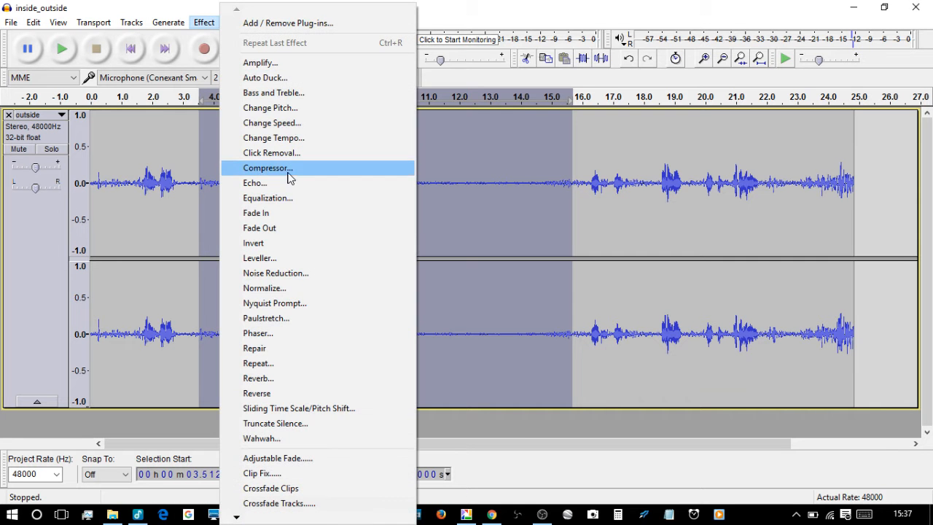
click(295, 274)
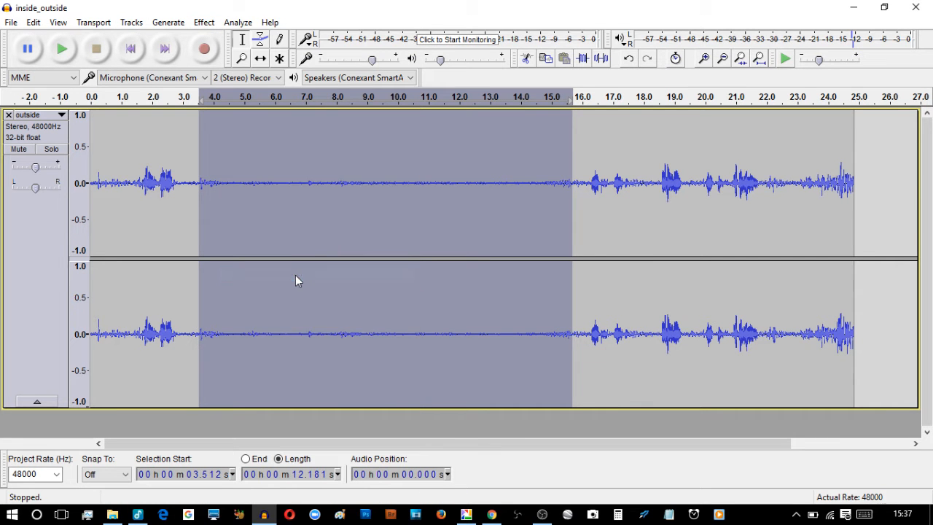
click(438, 190)
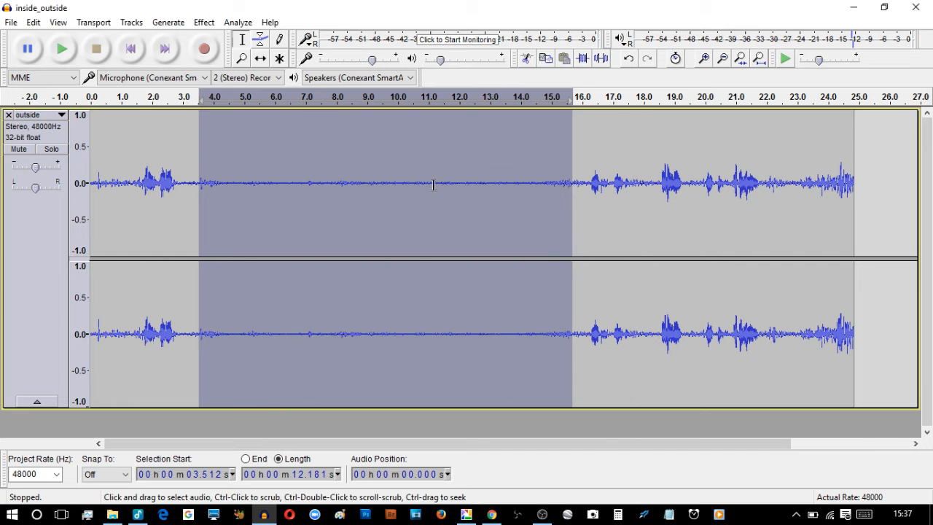
Select the entire outside track with Edit > Select > All
click(33, 23)
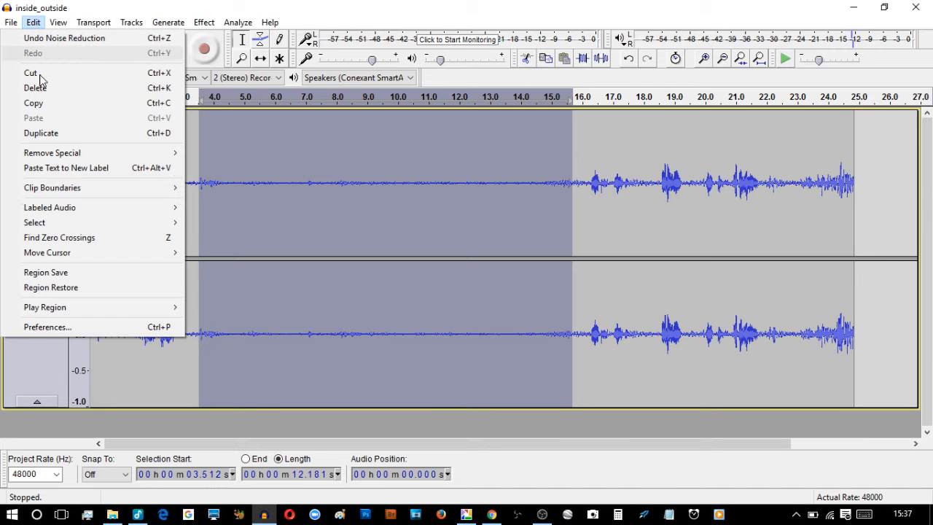
mouse_move(79, 227)
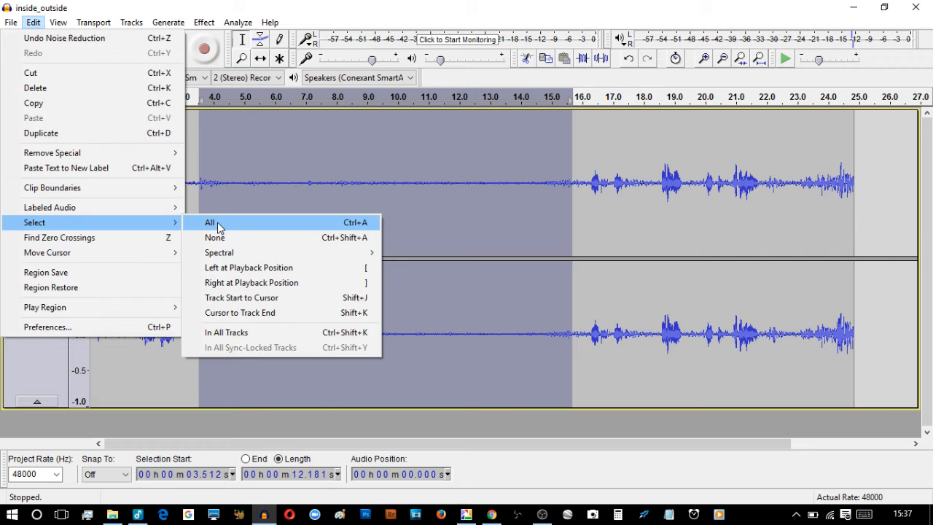
click(212, 223)
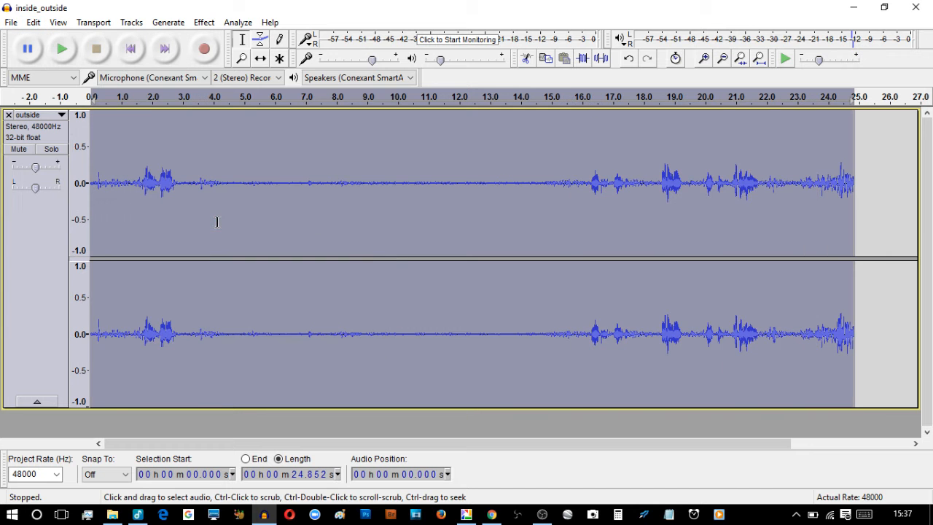
Apply Noise Reduction at 12 dB, sensitivity 6.00, smoothing 3 to outside, then deselect
click(205, 23)
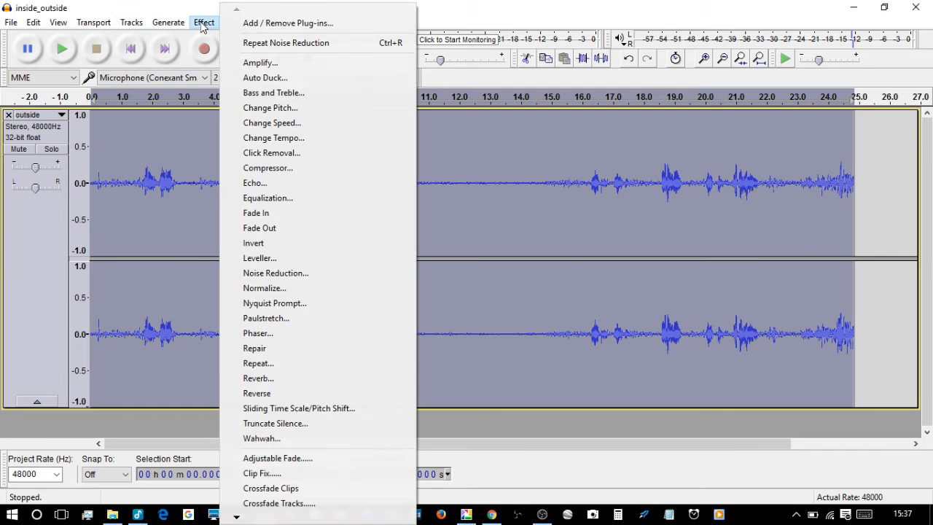
click(296, 273)
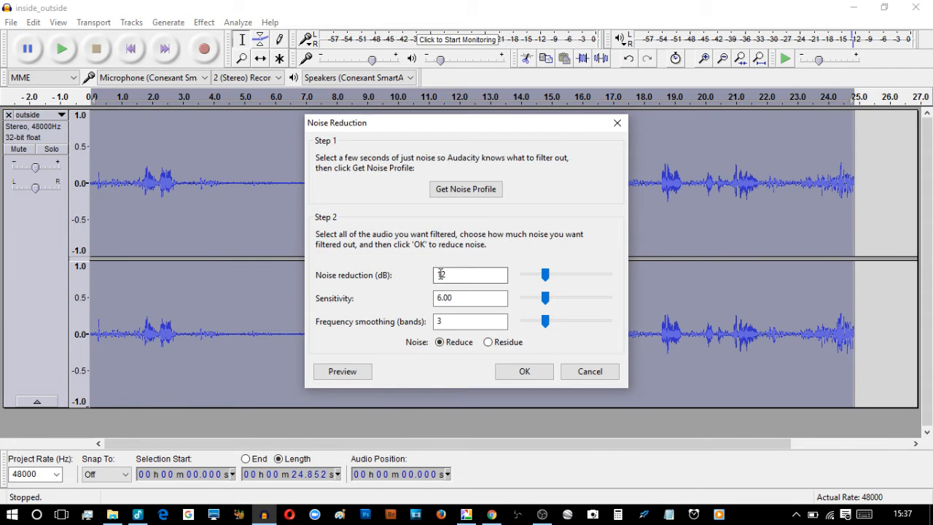
click(526, 373)
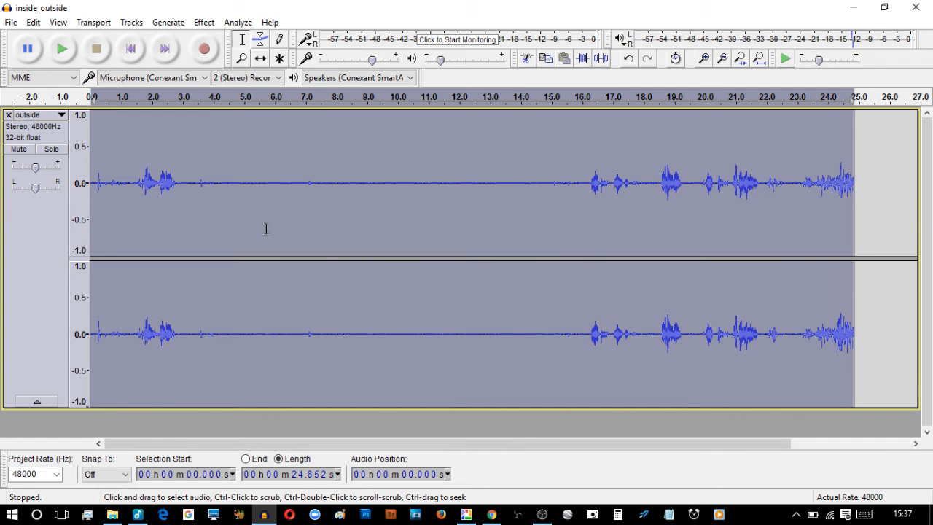
click(96, 183)
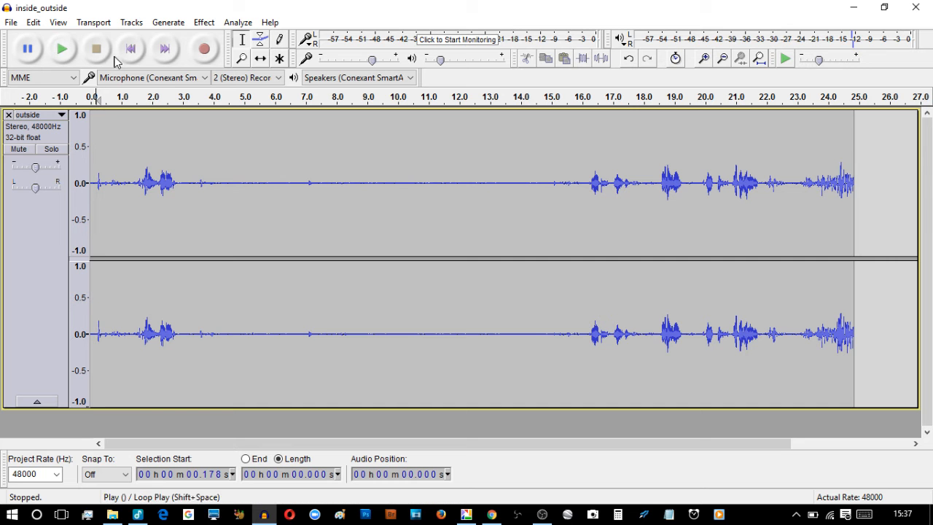
Listen to the noise-reduced outside track from 0 s, then bring up the Effect menu
click(130, 57)
click(66, 52)
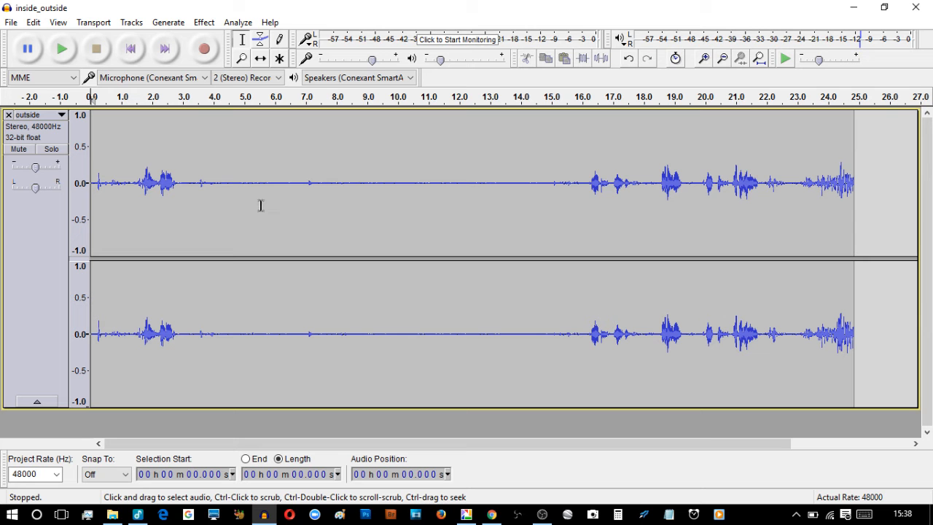
click(203, 23)
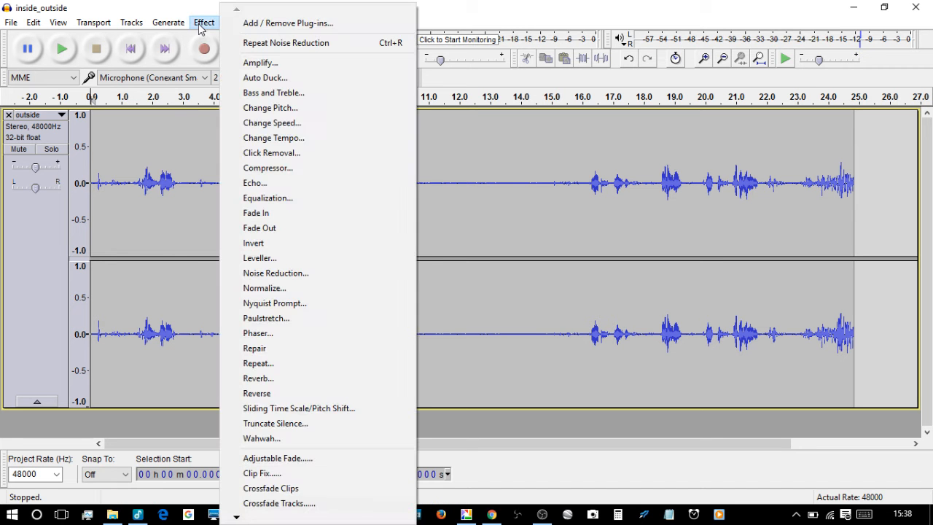
Normalize the outside track to a -1.0 dB peak with DC offset removed, and audition 6.27–7.78 s
click(273, 289)
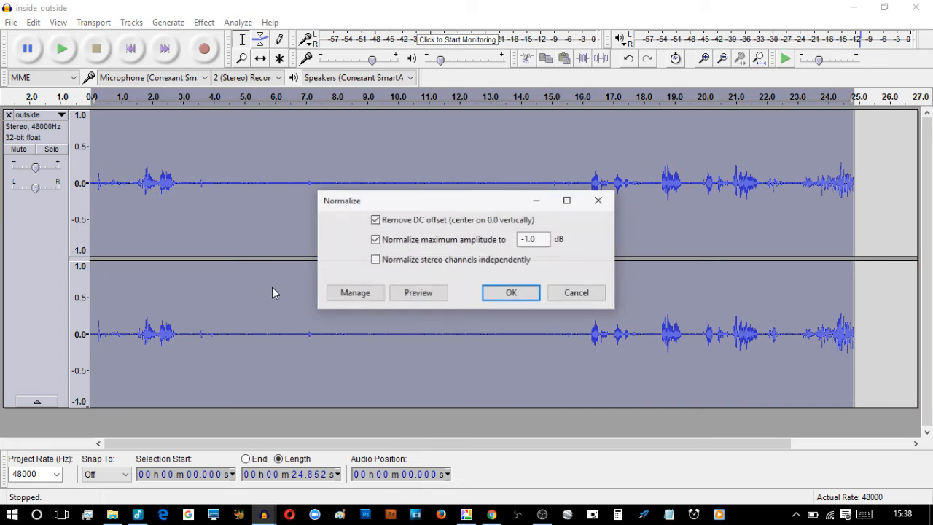
click(492, 298)
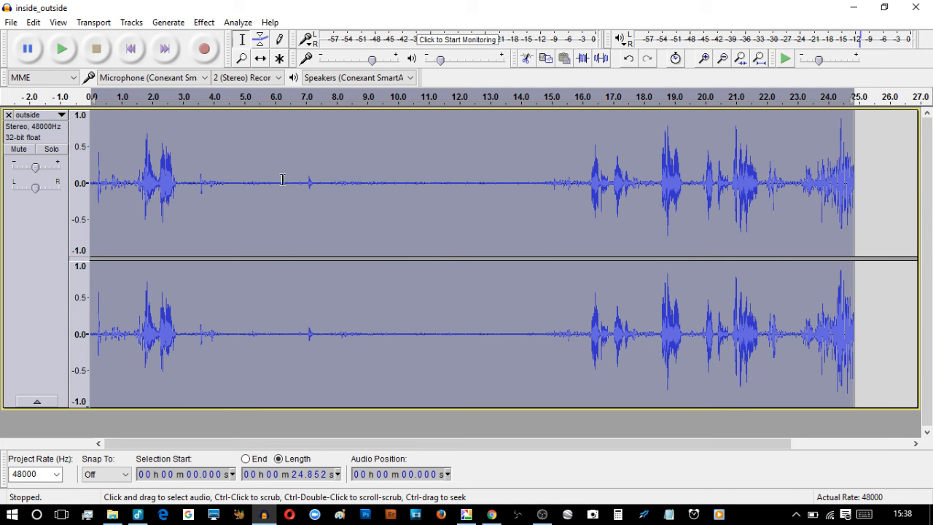
drag(283, 180, 329, 186)
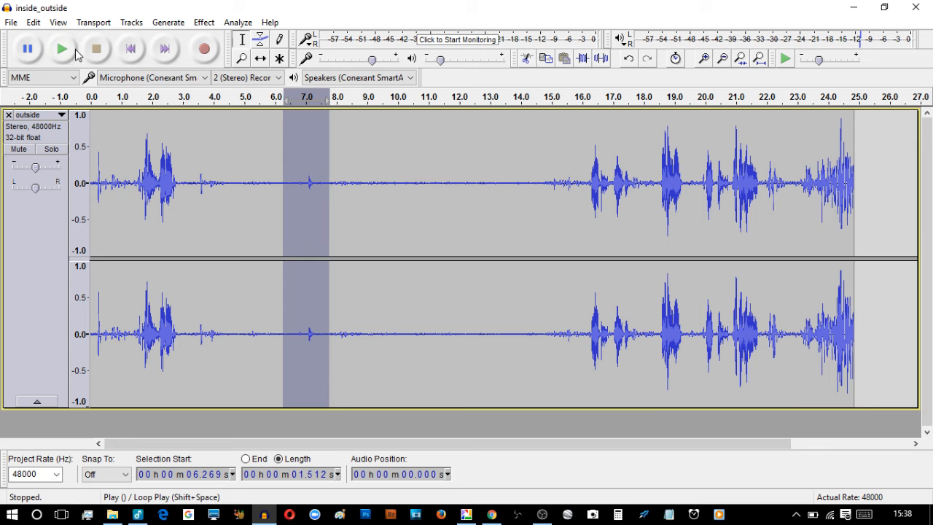
click(62, 50)
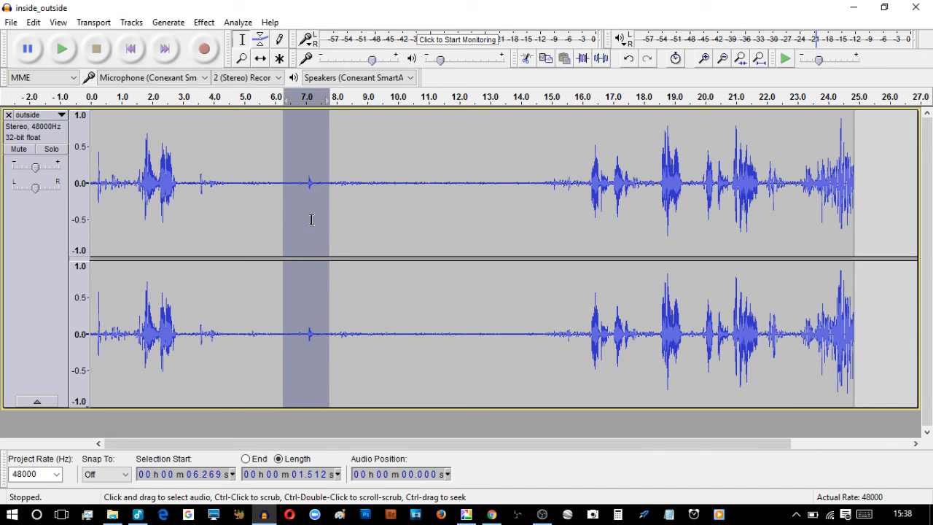
click(23, 262)
click(205, 22)
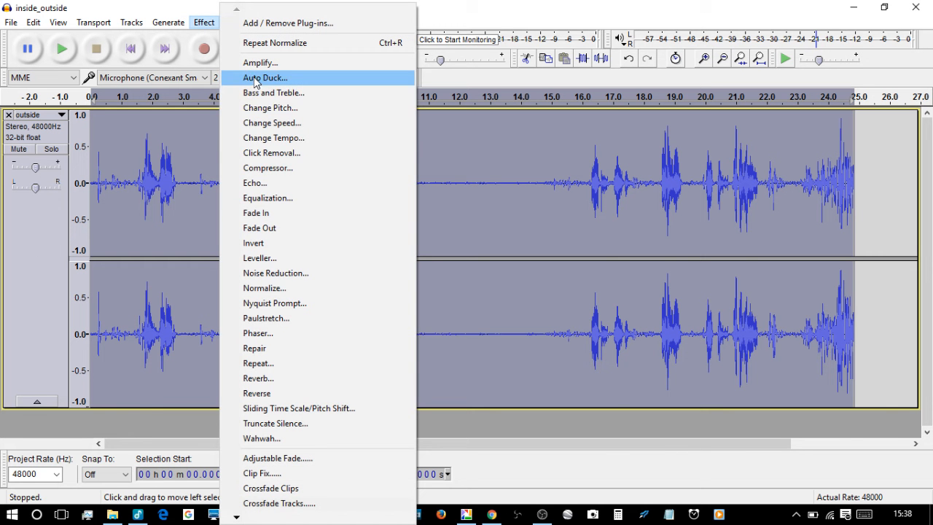
Compress at -12 dB threshold and 2:1 ratio with make-up gain, then play back from 1.1 s
click(277, 169)
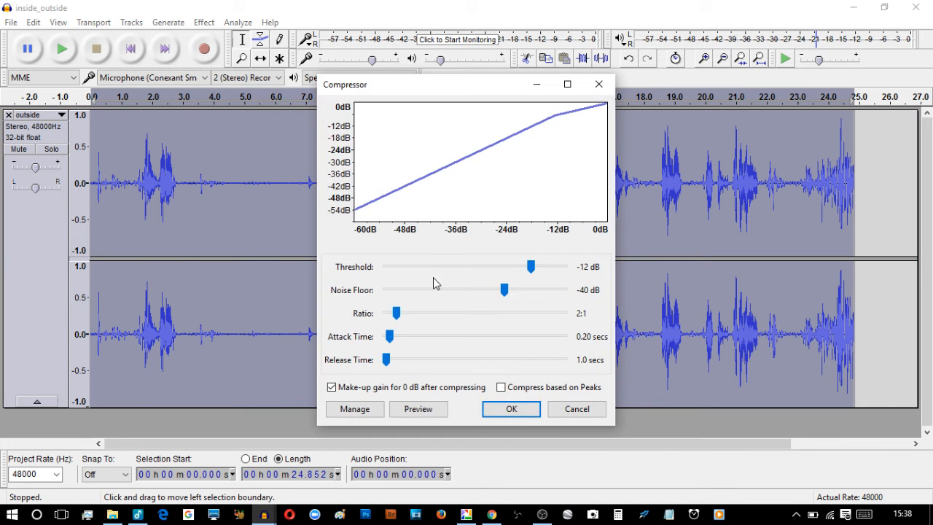
click(515, 409)
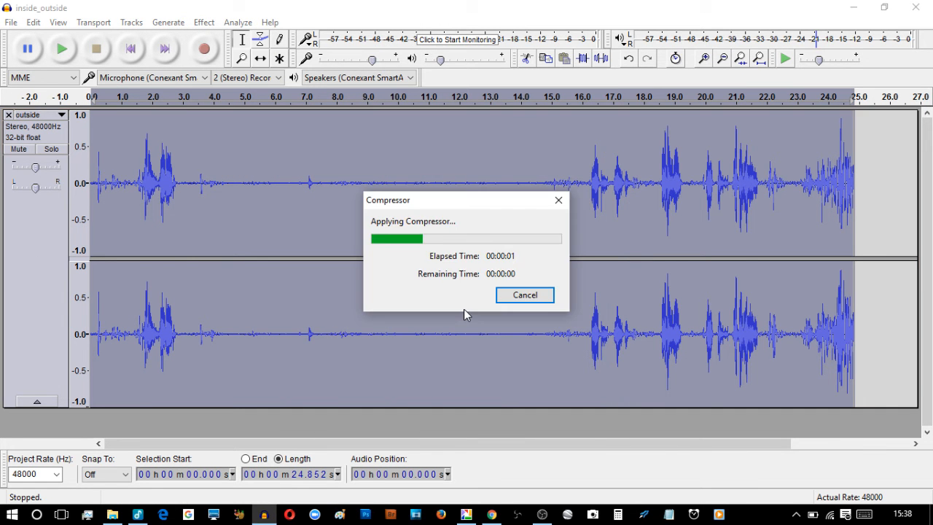
click(124, 175)
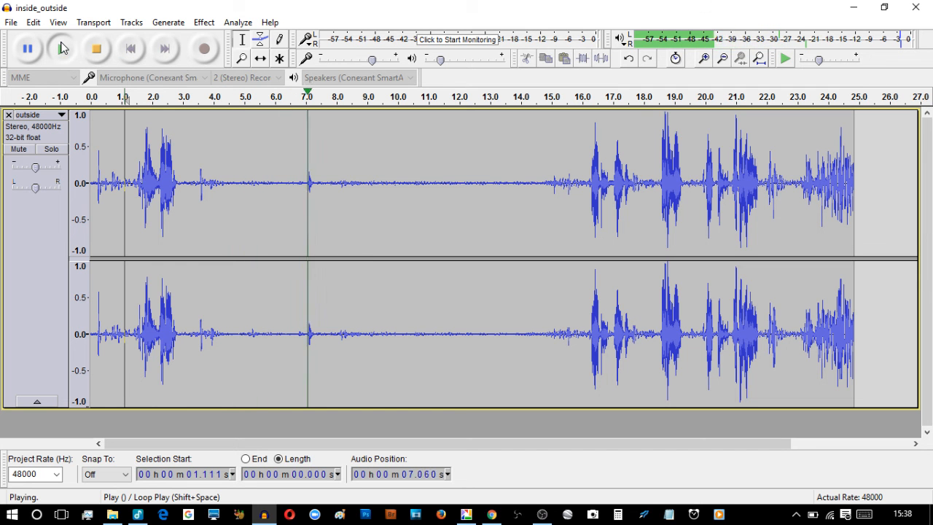
click(96, 48)
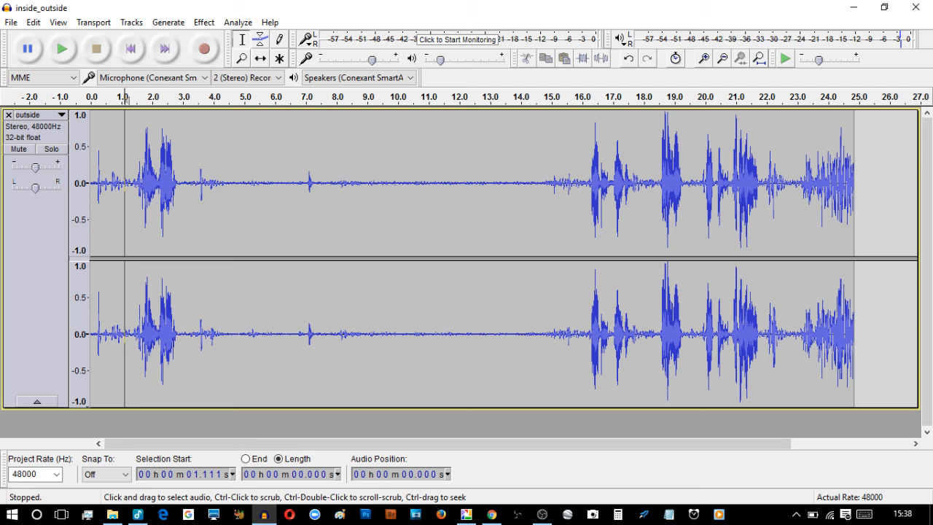
key(alt+Tab)
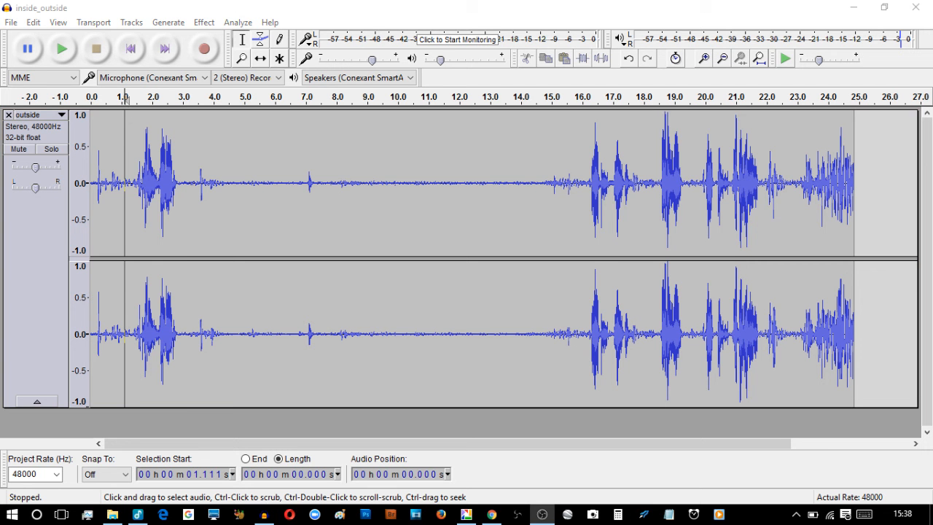